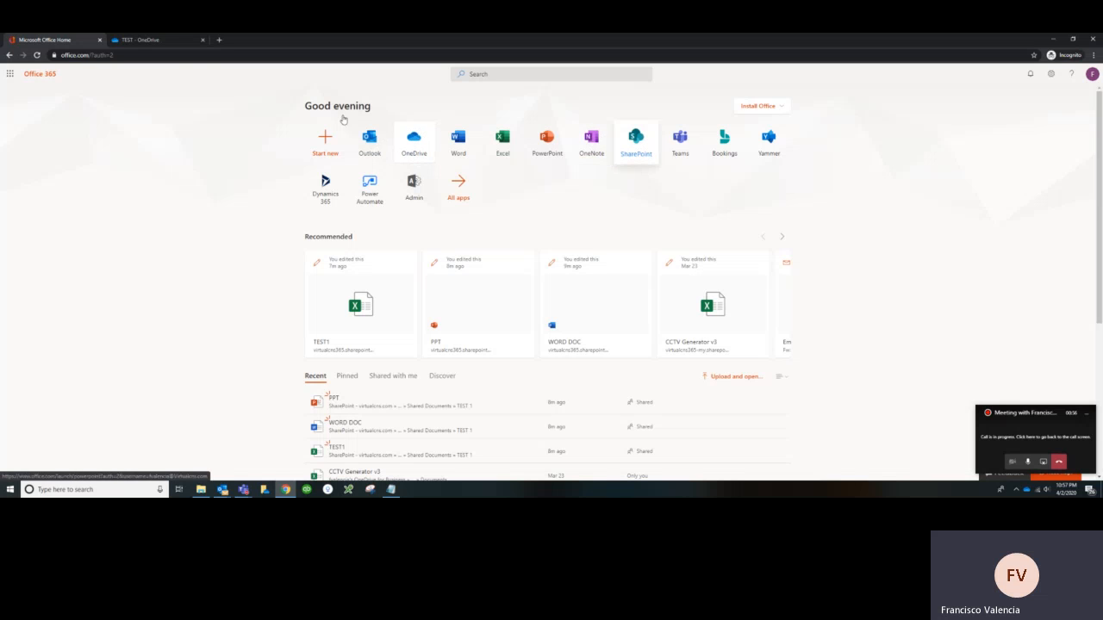
Open SharePoint in a new browser tab from the Office 365 home page and go to the Virtual CNS - IT Support site
click(157, 40)
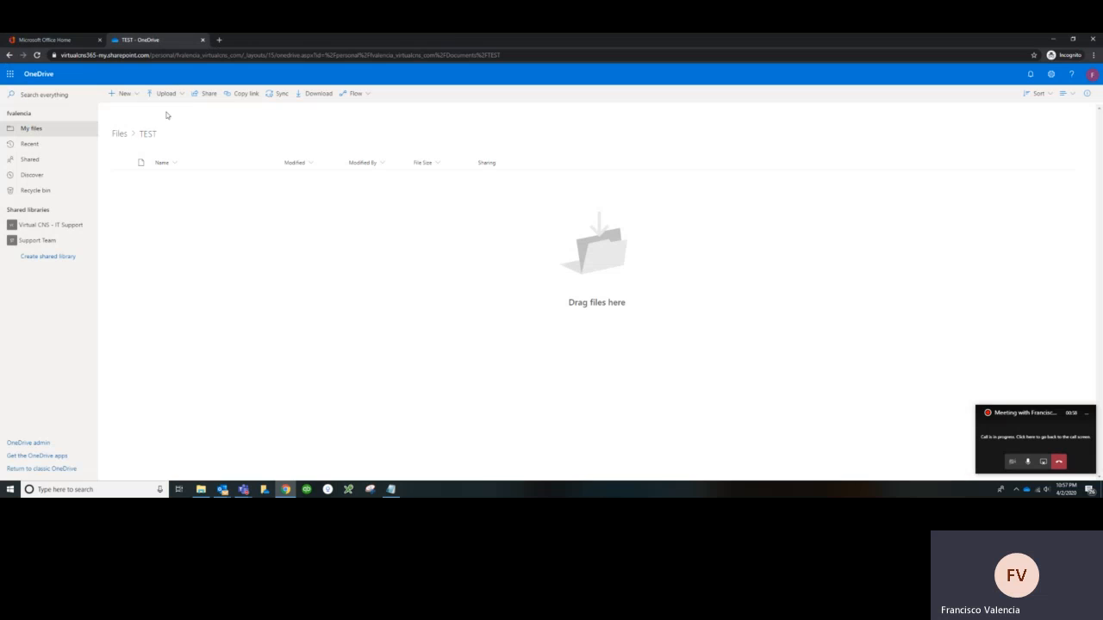
click(69, 40)
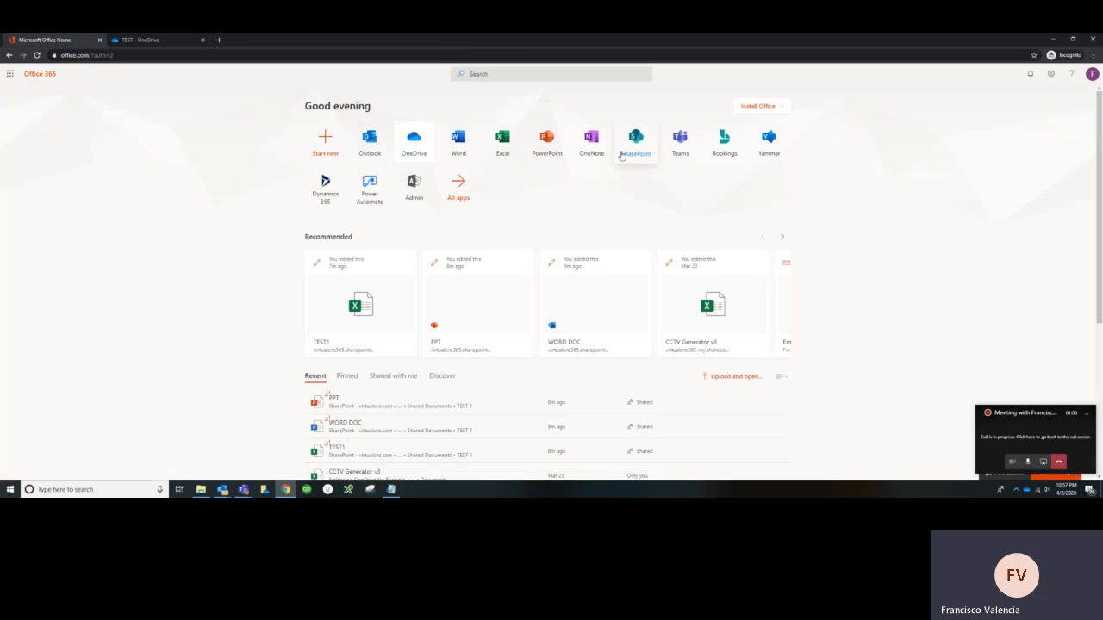
right_click(635, 142)
click(668, 148)
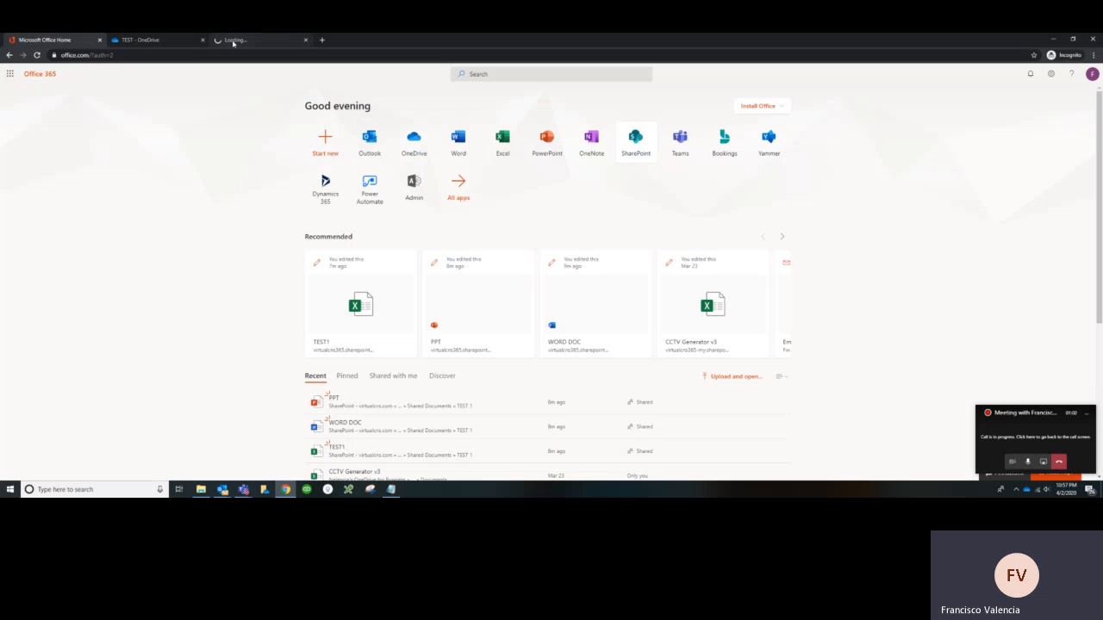
click(235, 41)
click(172, 40)
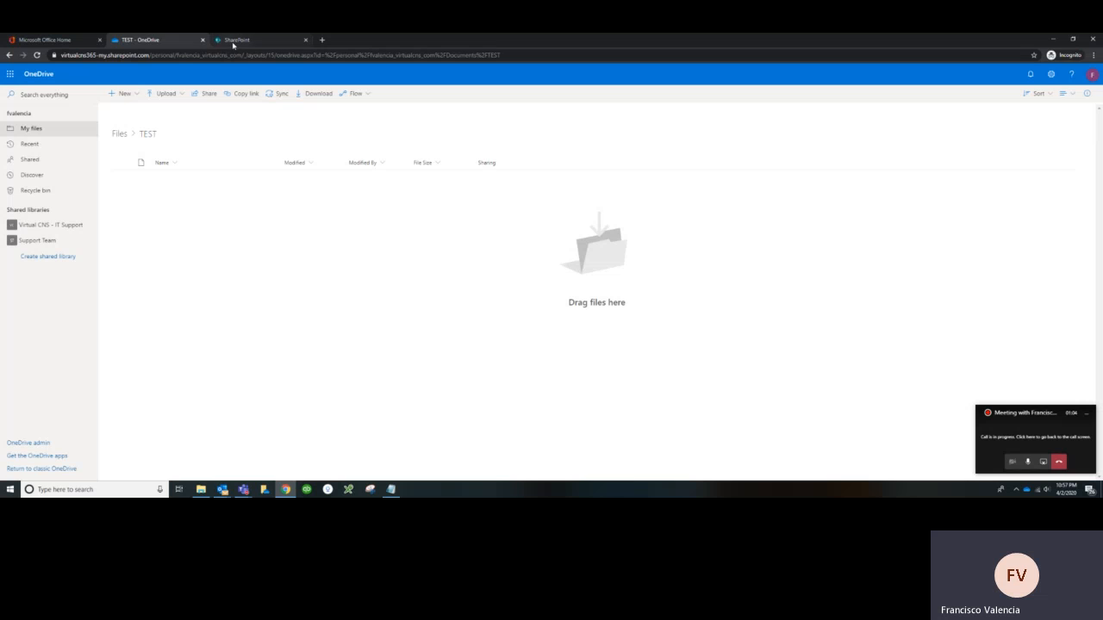
click(234, 40)
click(302, 193)
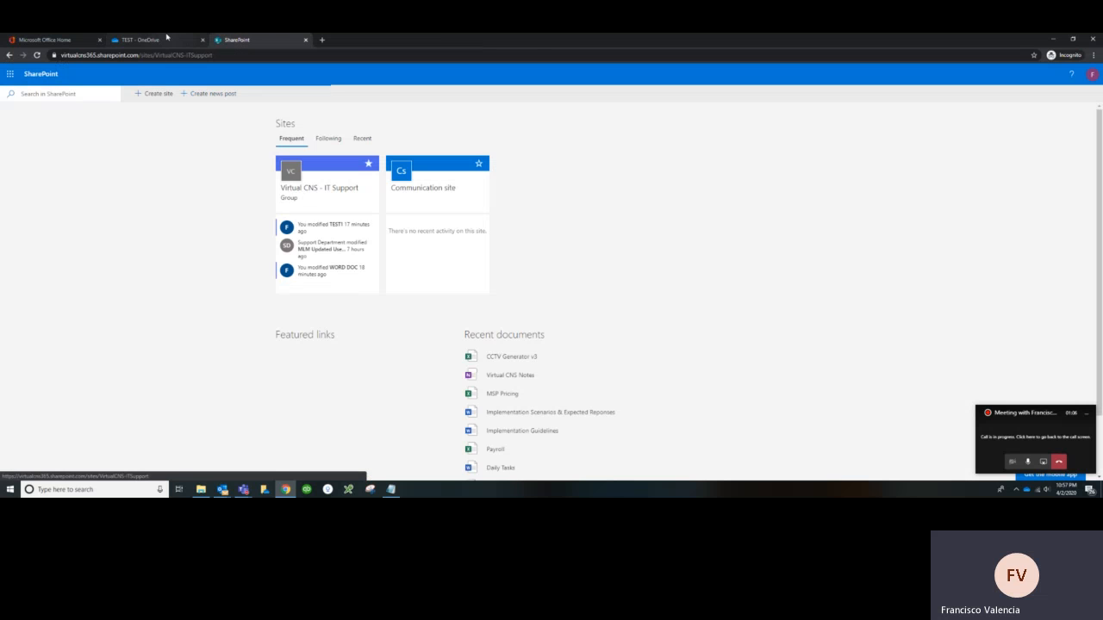
click(167, 40)
click(227, 41)
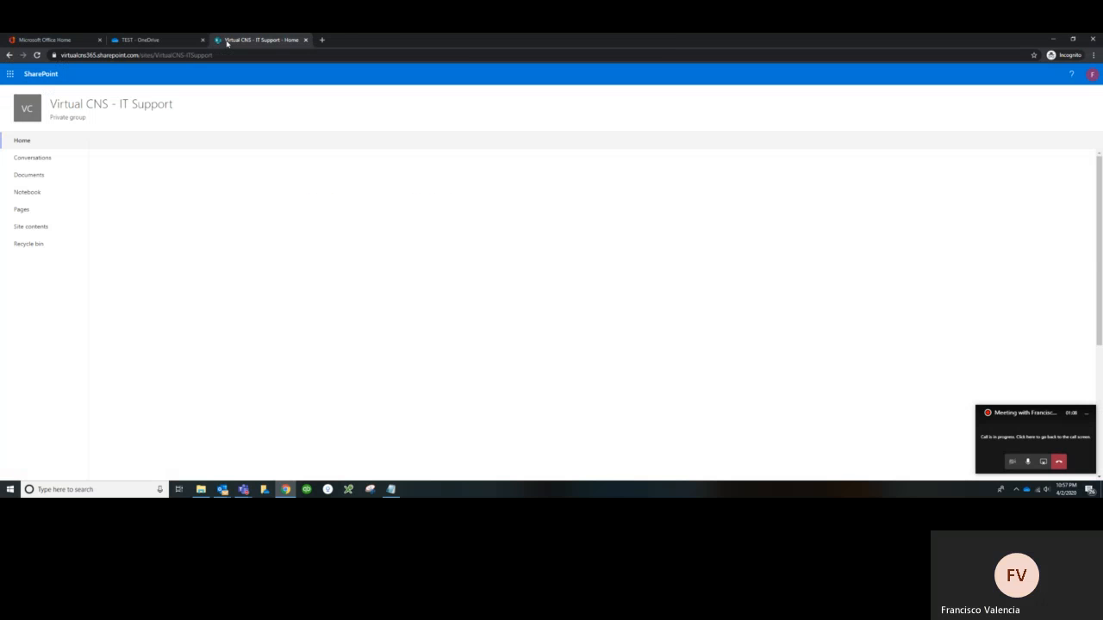
click(36, 175)
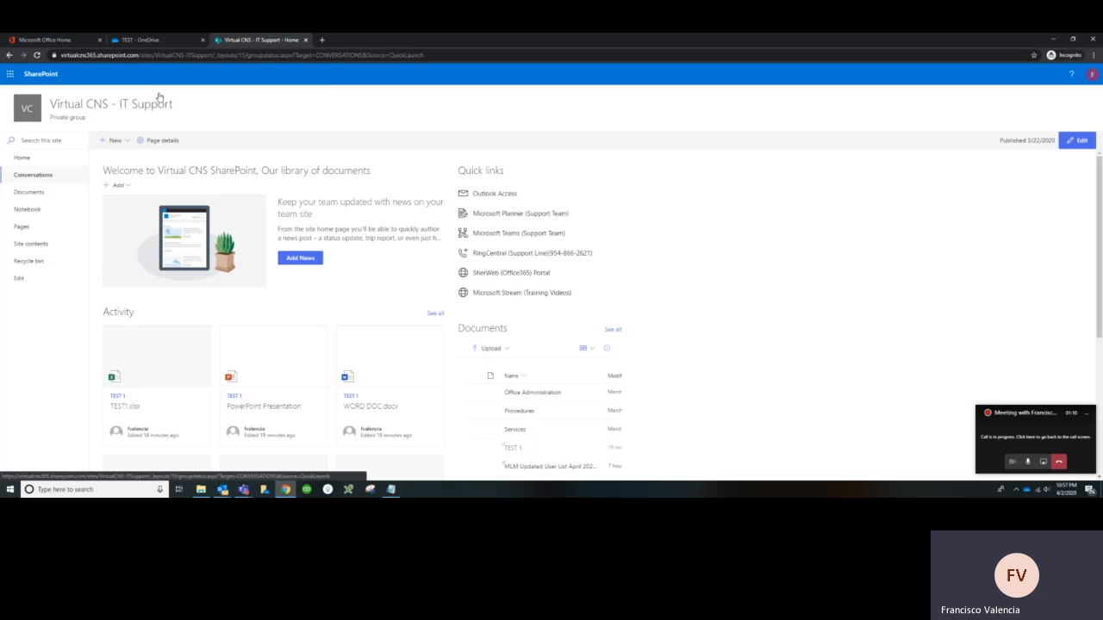
click(156, 42)
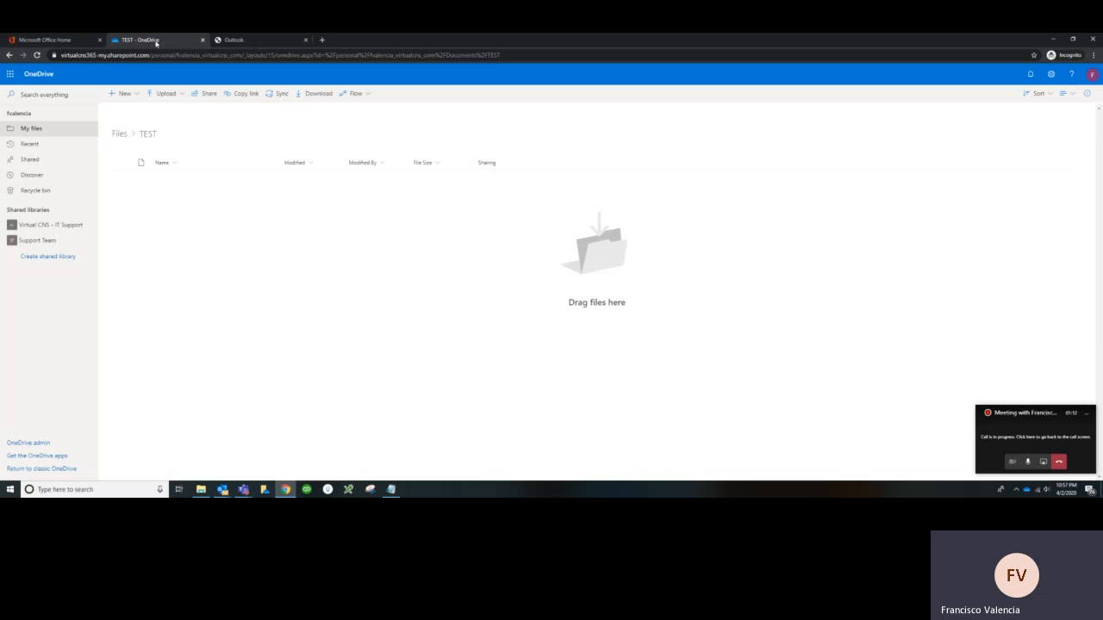
key(ctrl+Tab)
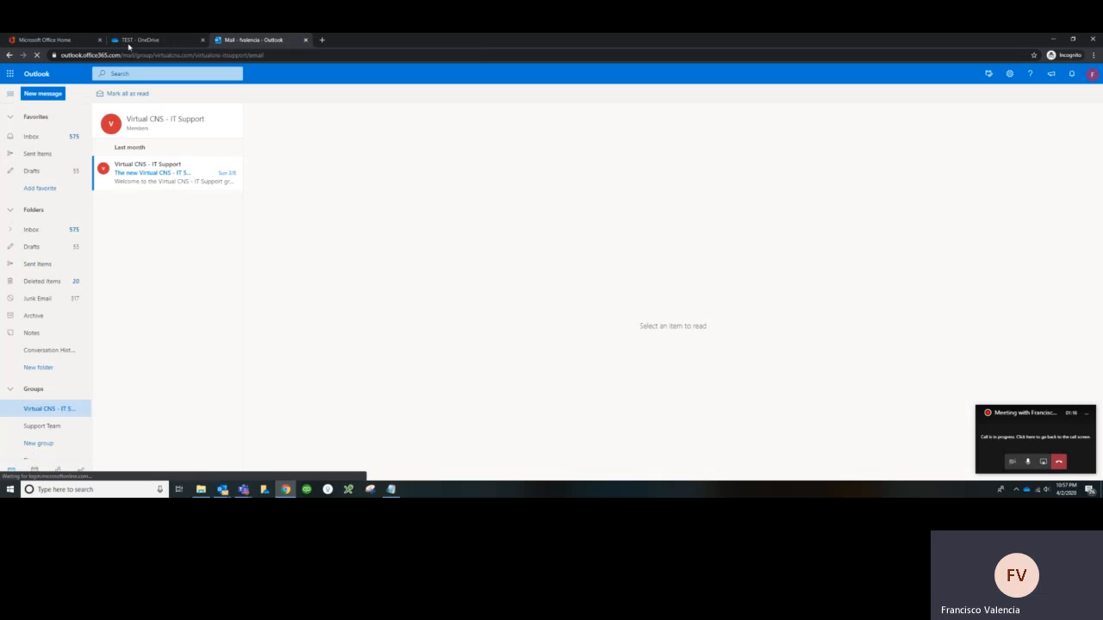
click(10, 56)
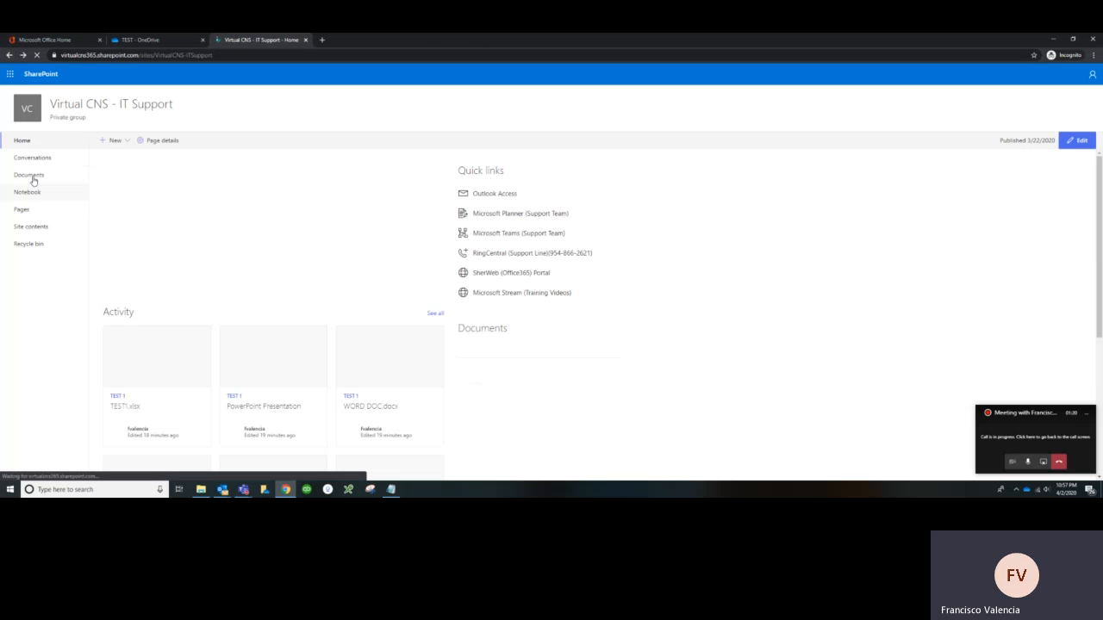
Open the TEST 1 folder in the Documents library of the Virtual CNS - IT Support site
click(31, 174)
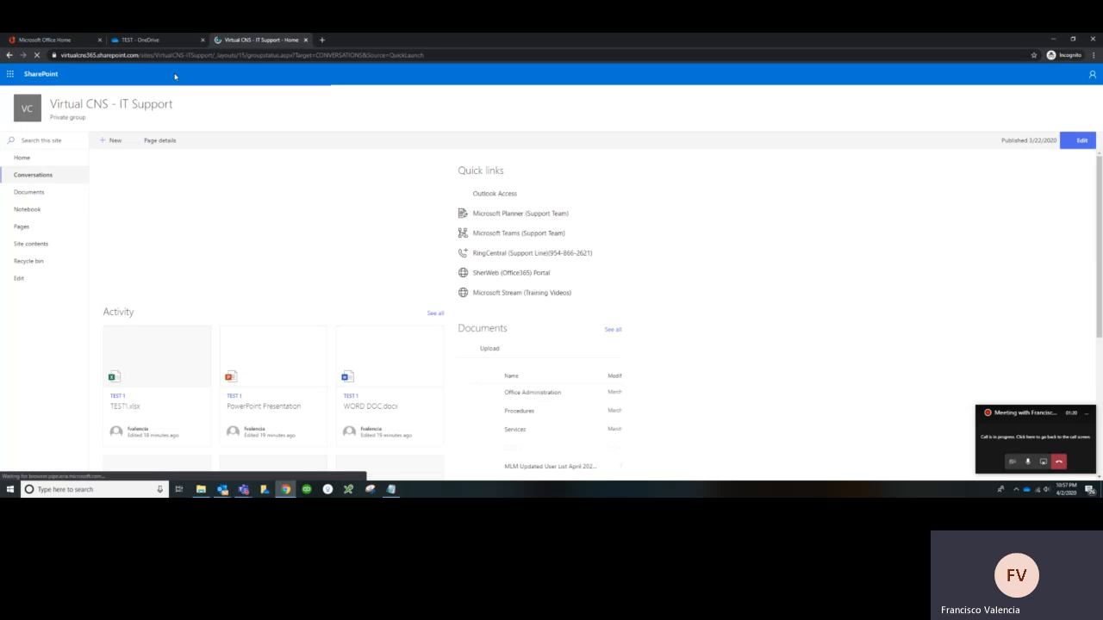
click(36, 194)
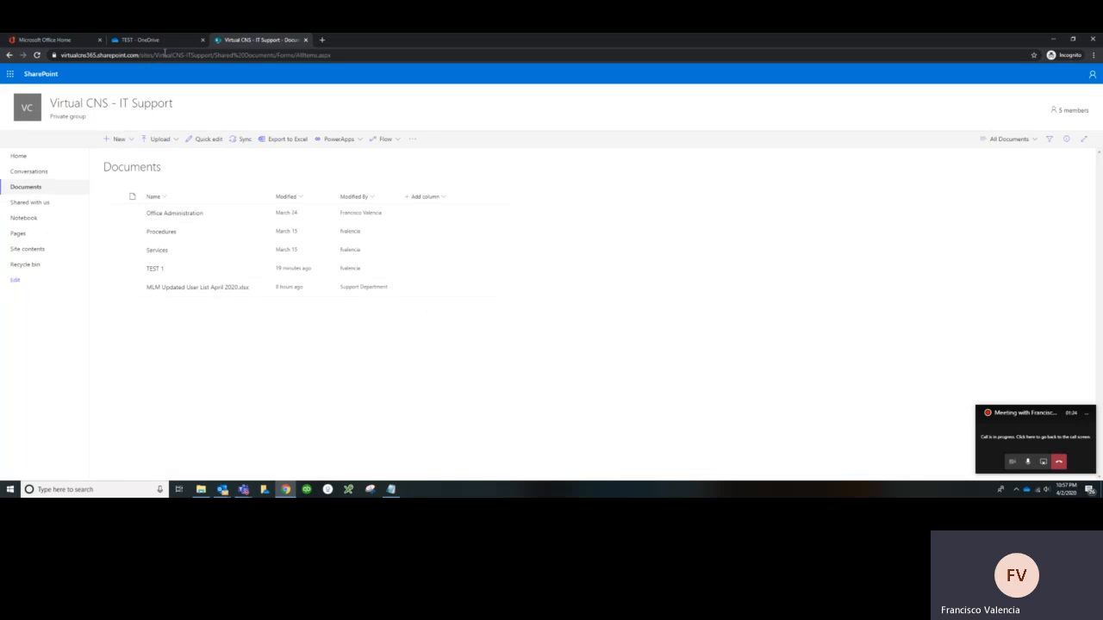
click(154, 270)
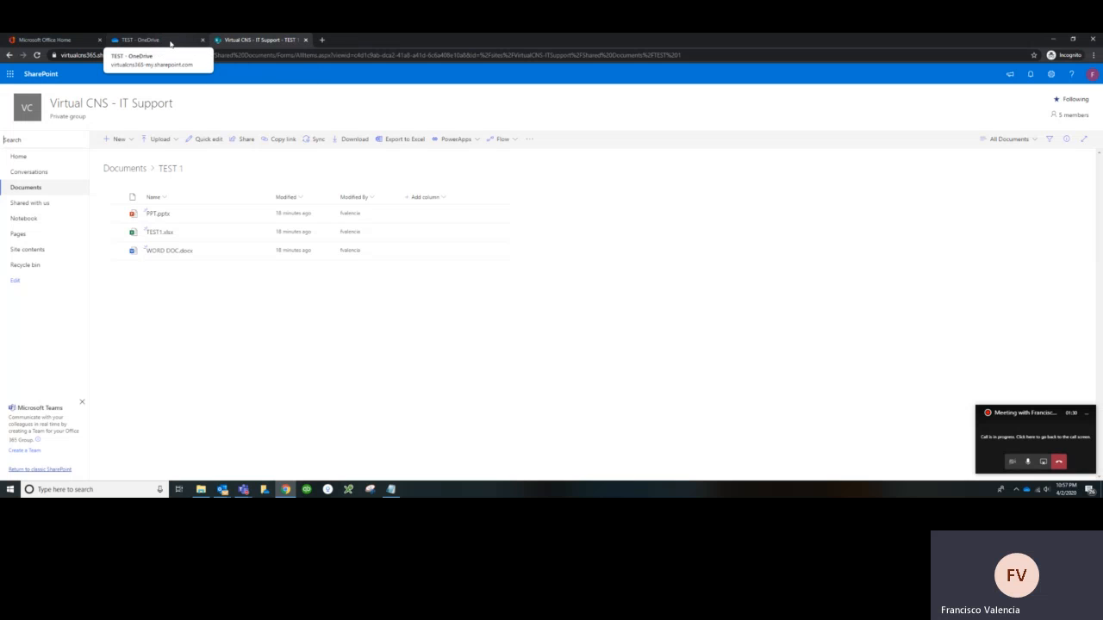
Compare the personal OneDrive TEST folder with the shared SharePoint TEST 1 folder
click(171, 43)
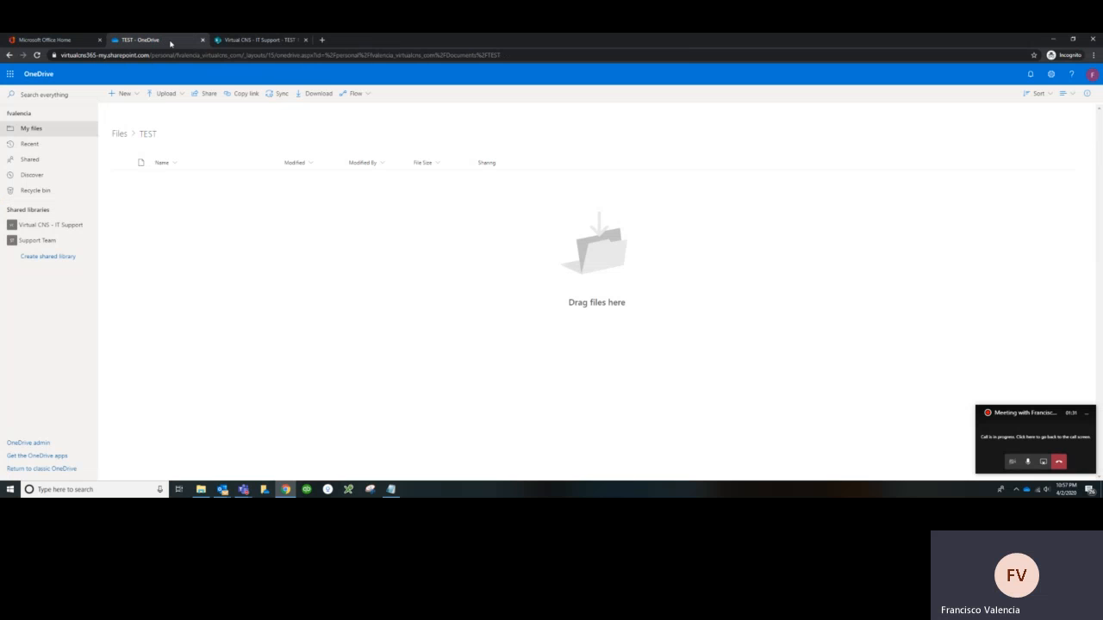
click(228, 40)
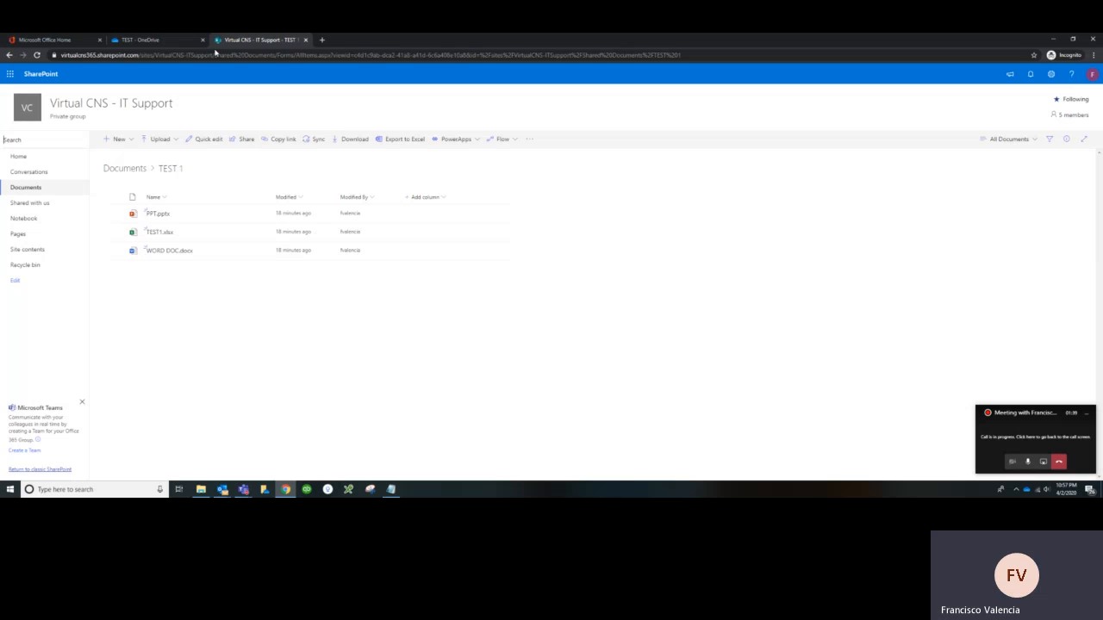
click(176, 43)
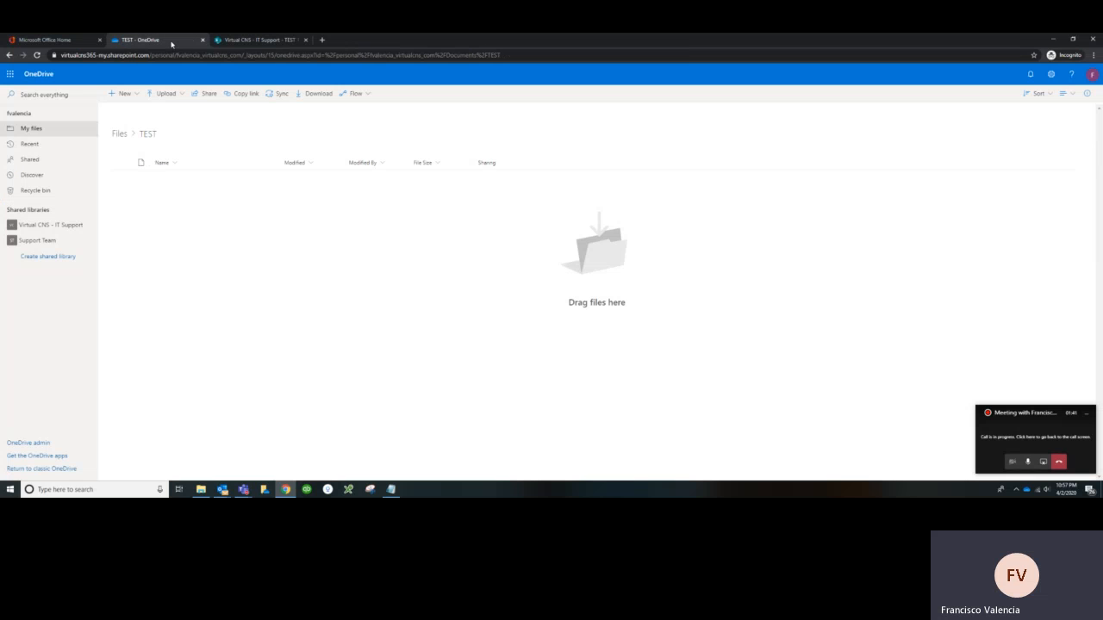
click(236, 43)
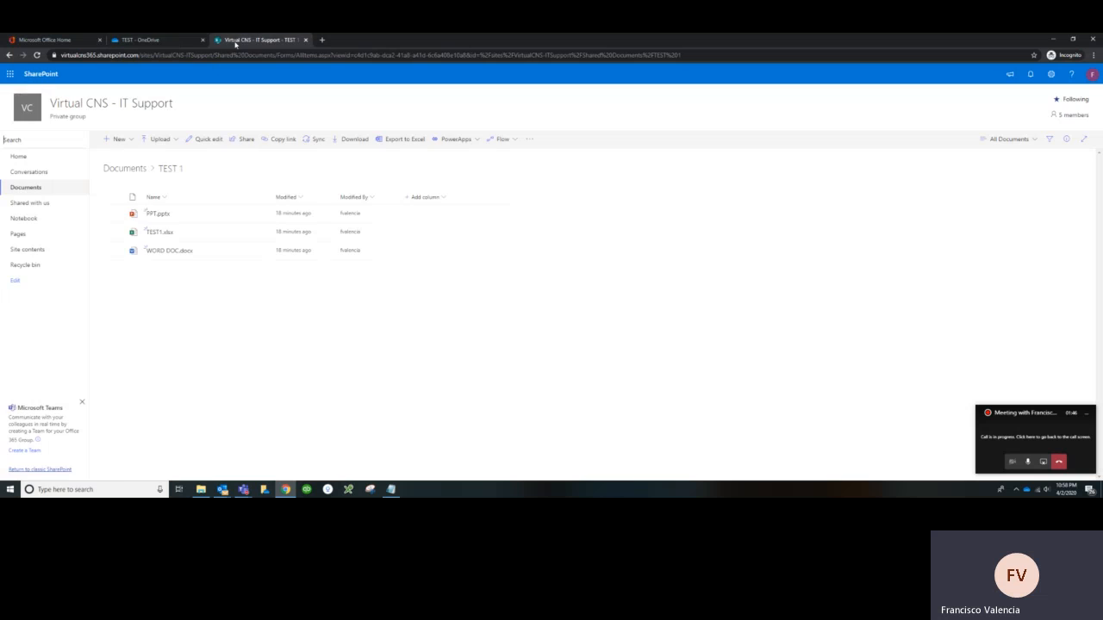
Create a new Excel workbook in the OneDrive TEST folder and return to the folder's file list
click(170, 43)
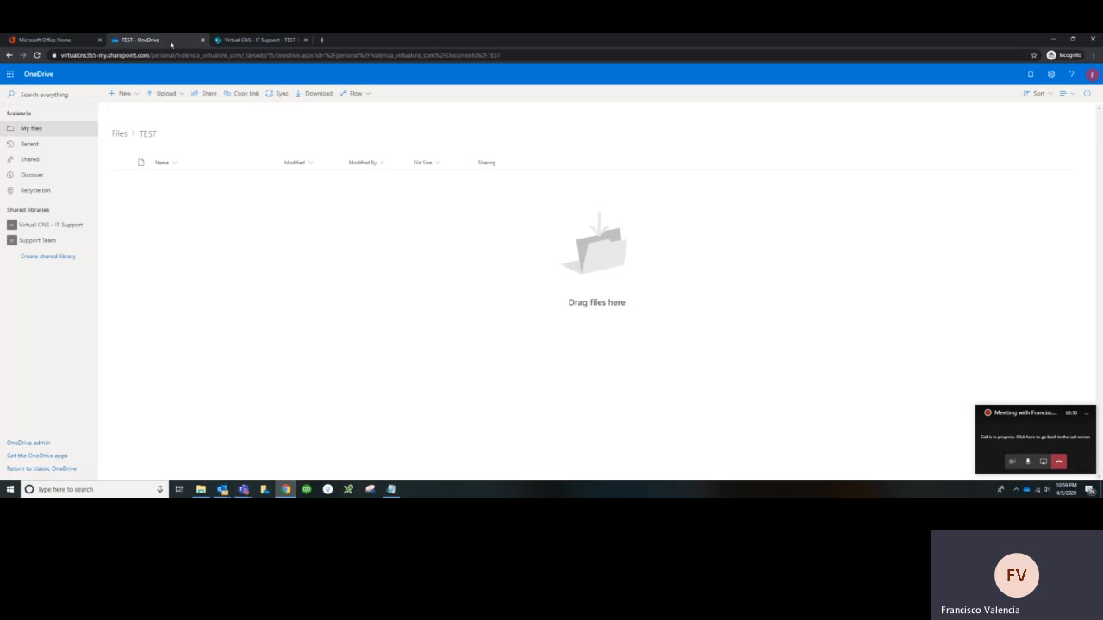
click(126, 93)
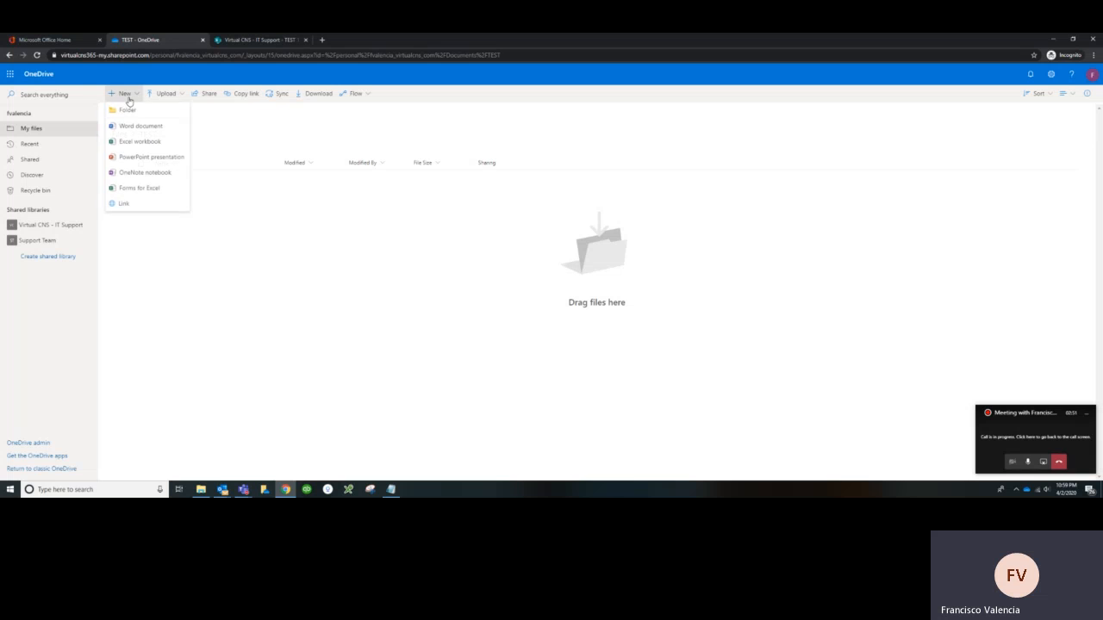
click(134, 144)
click(163, 48)
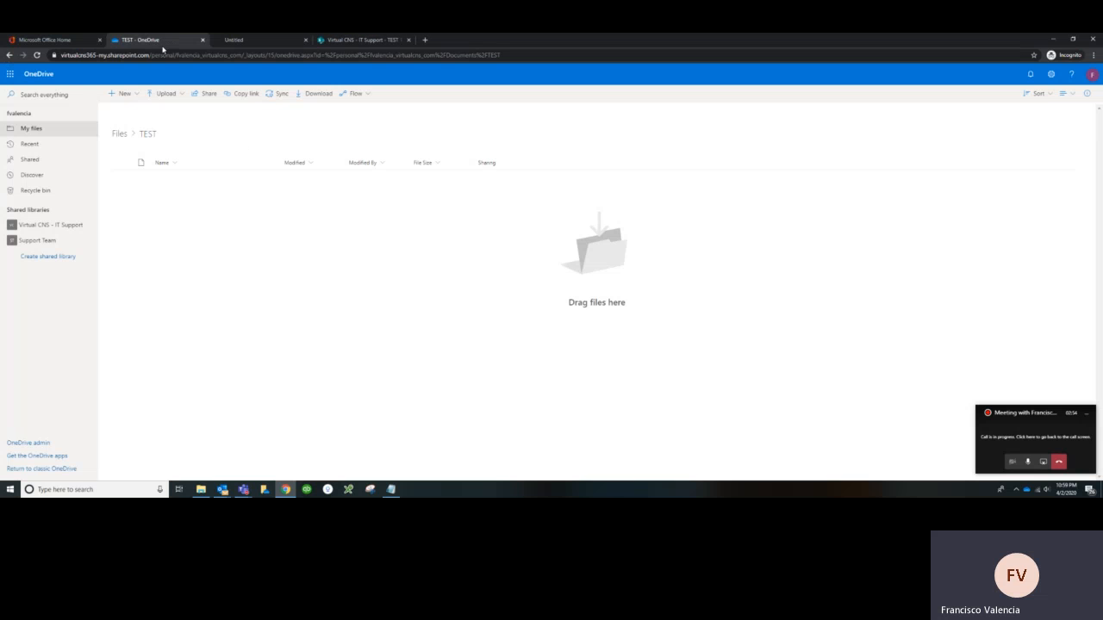
click(242, 51)
click(242, 39)
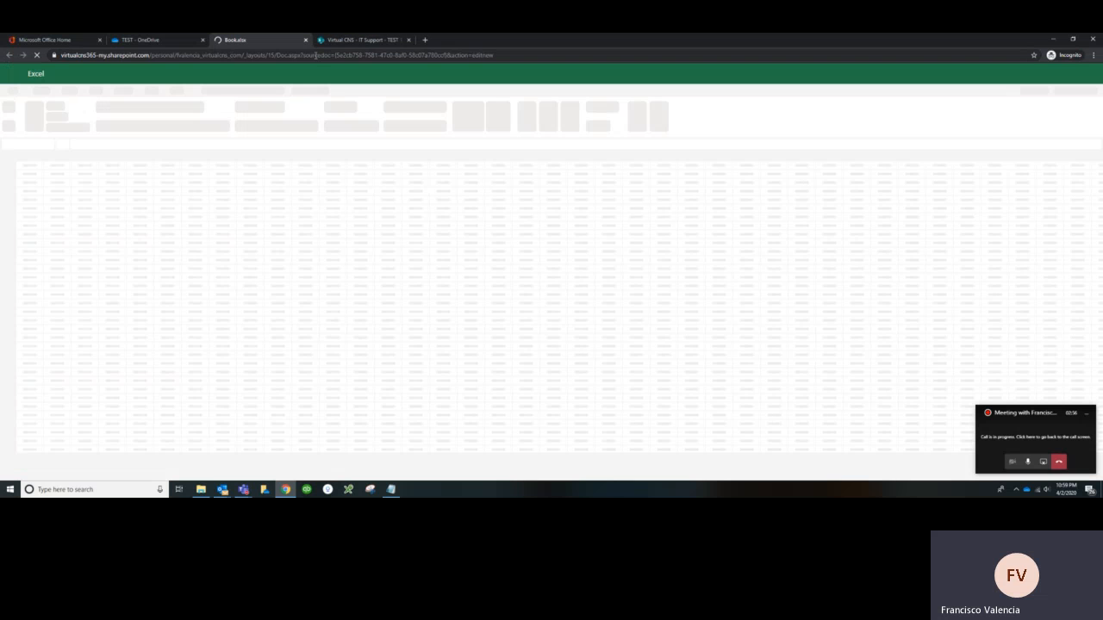
click(155, 39)
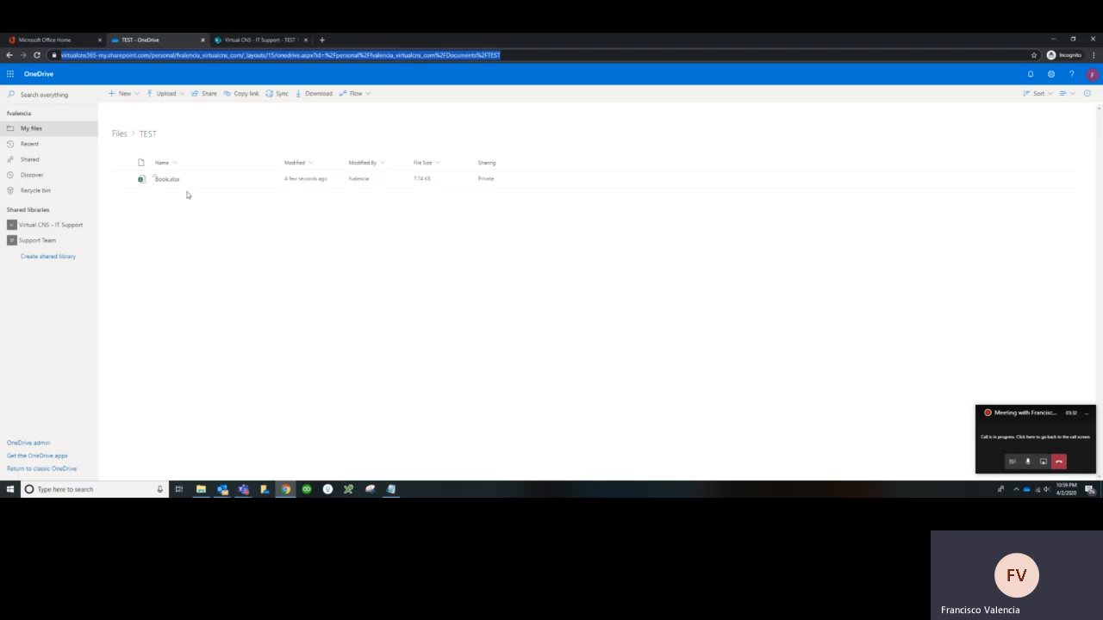
Start syncing the SharePoint TEST 1 folder to the device, but cancel launching the Microsoft OneDrive application
click(125, 96)
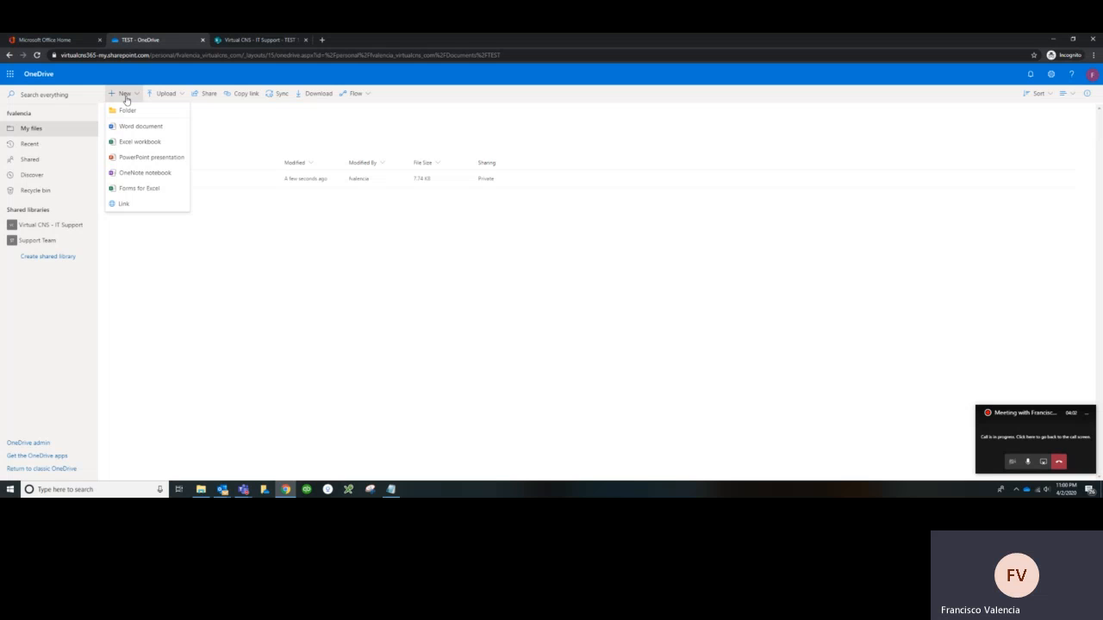
click(263, 39)
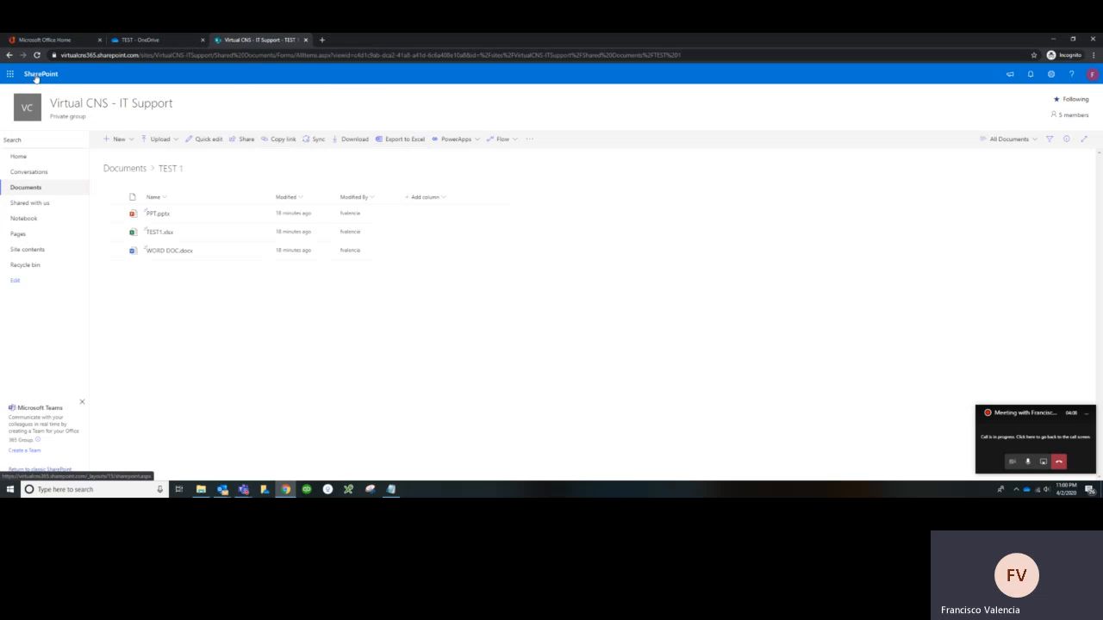
click(312, 141)
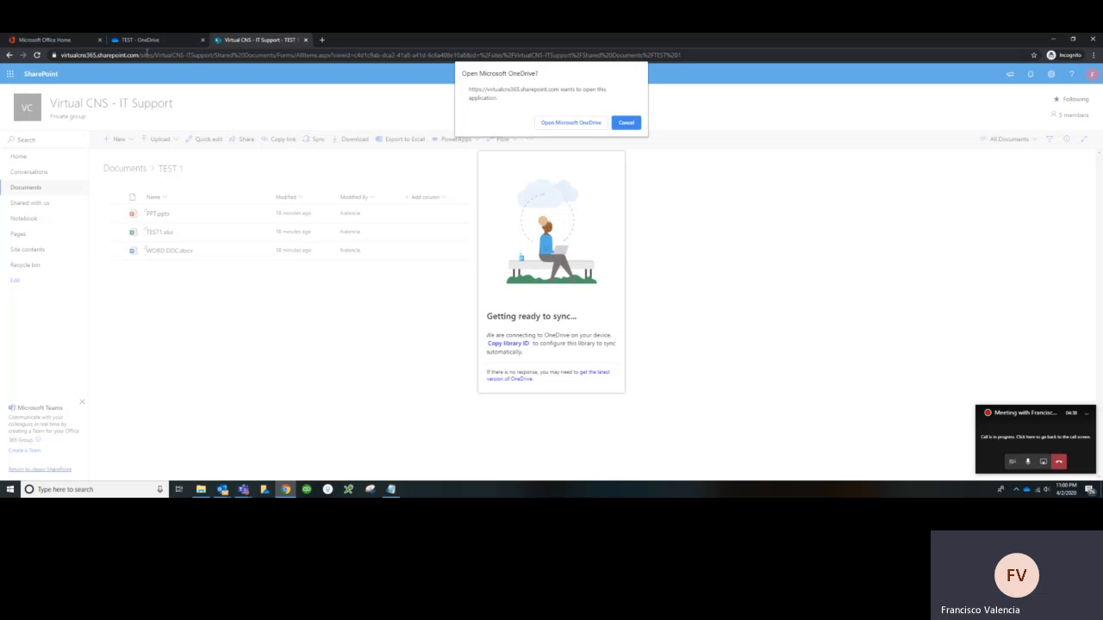
click(143, 43)
click(246, 321)
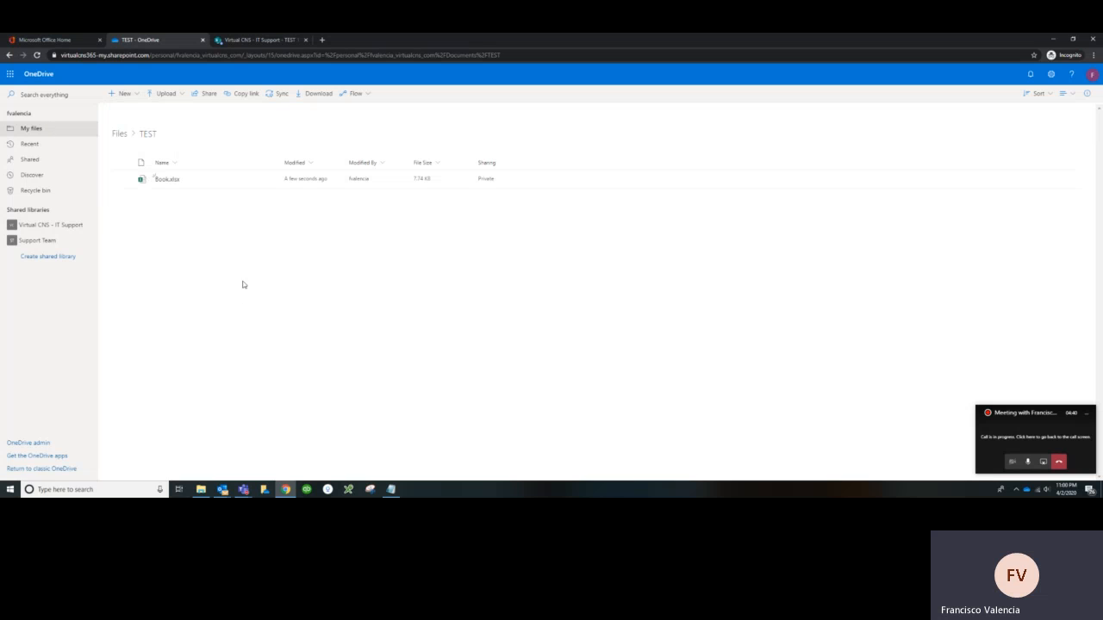
click(244, 40)
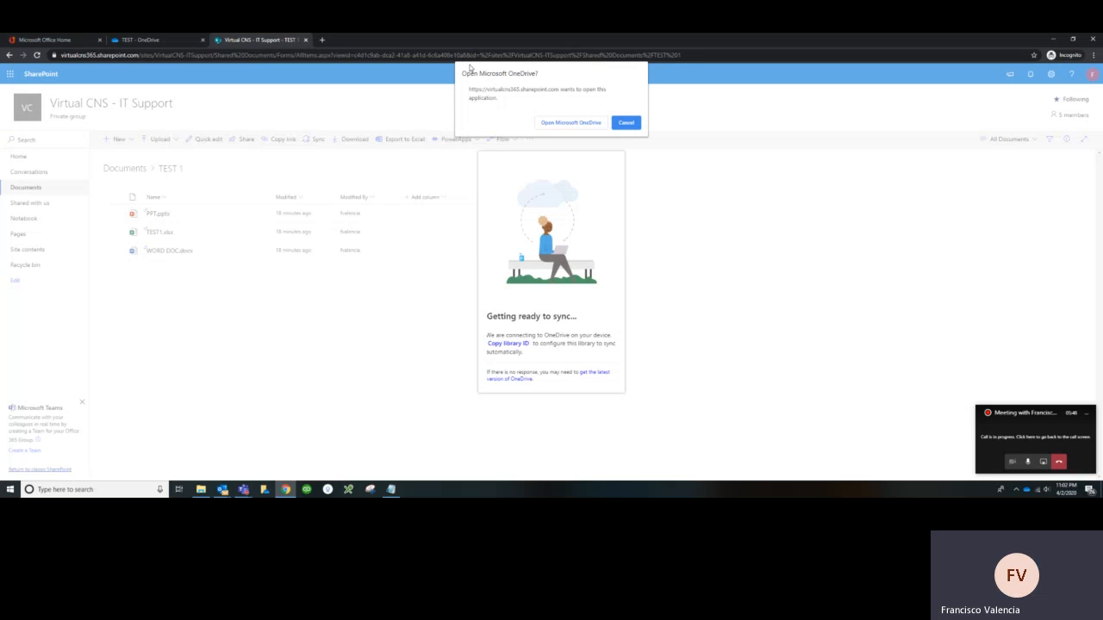
click(632, 122)
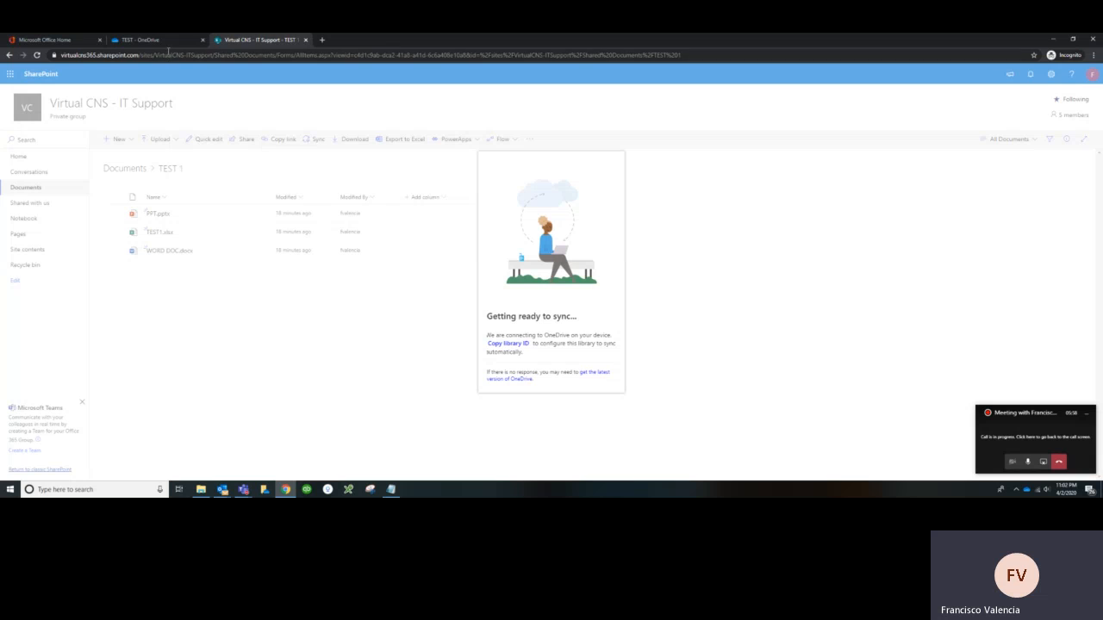
click(164, 39)
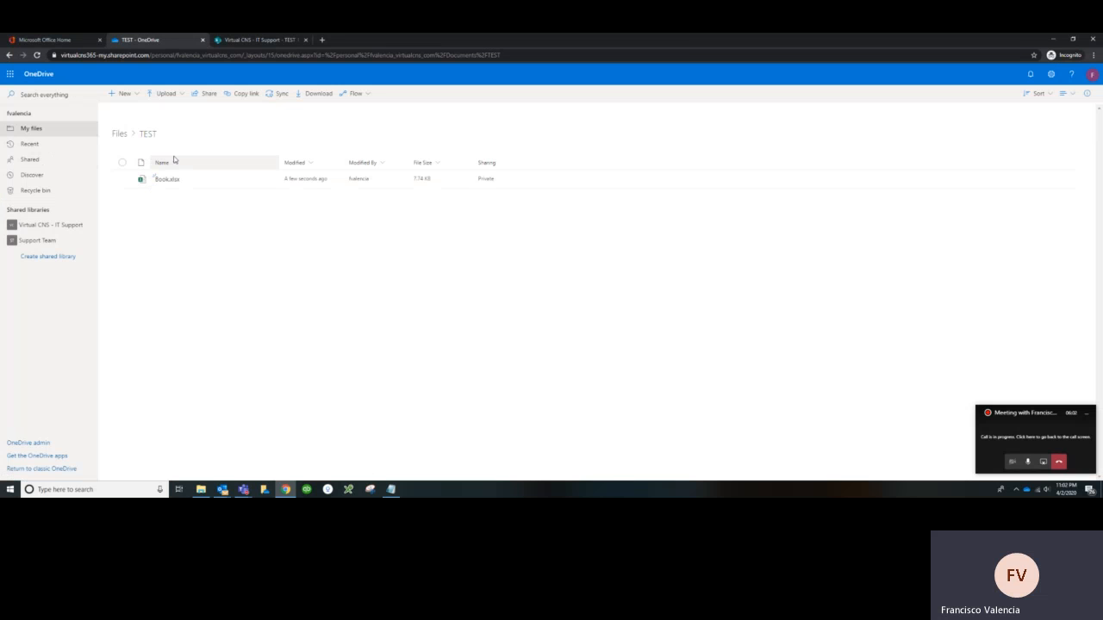
click(60, 42)
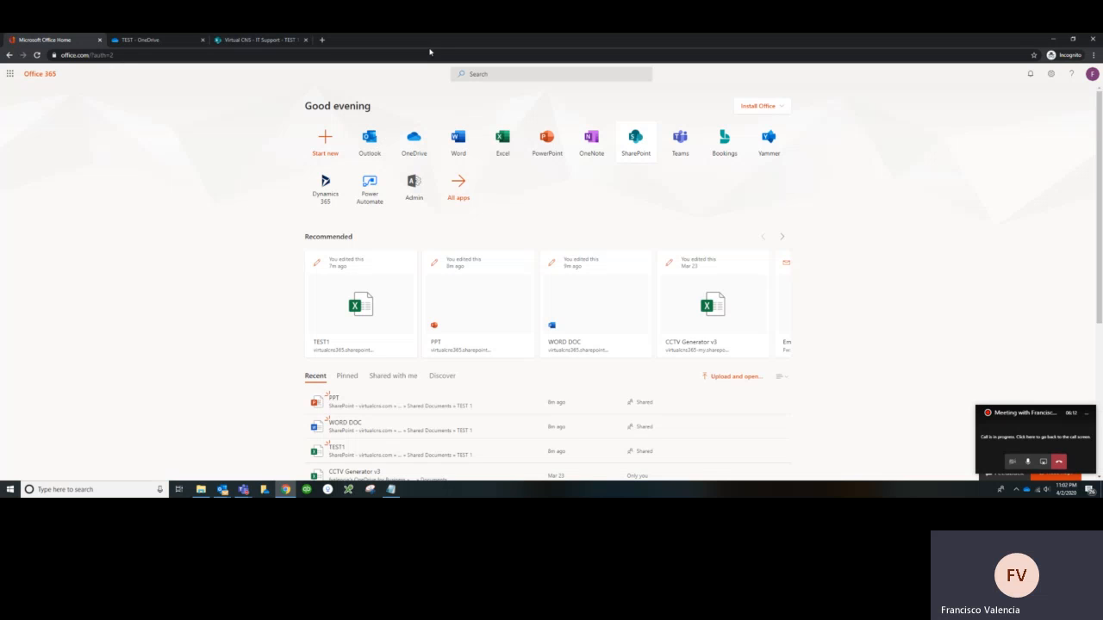
click(173, 40)
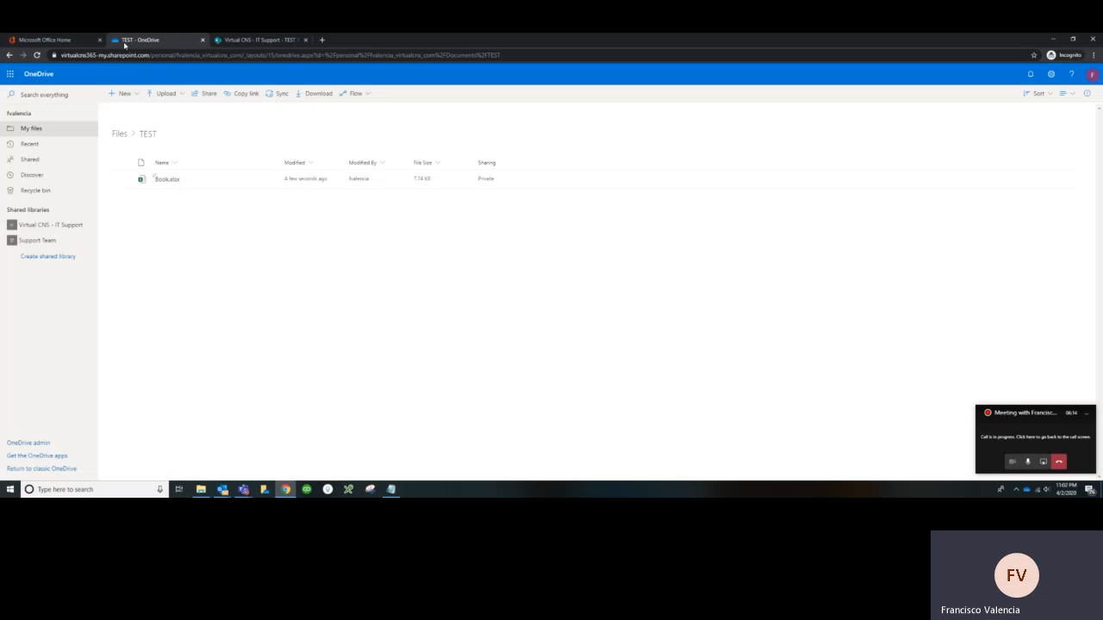